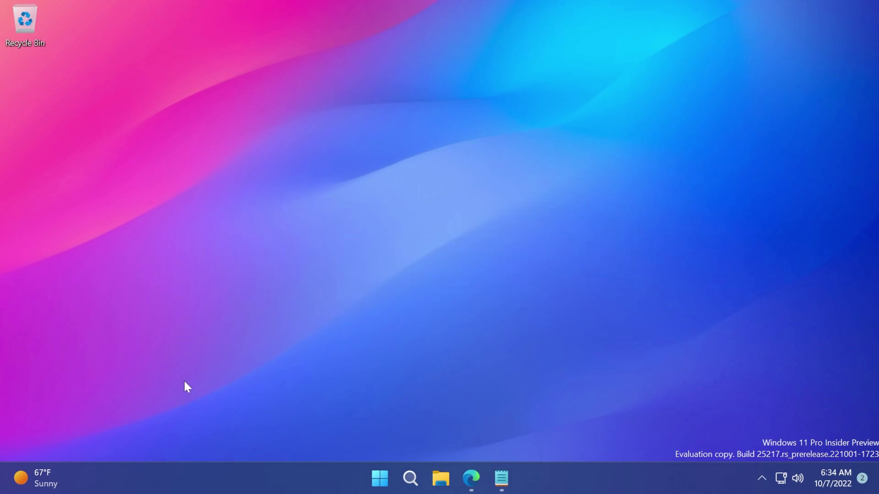
# - Download ViVeTool-v0.3.1.zip from the Assets list on the ViVeTool releases page
pyautogui.click(472, 479)
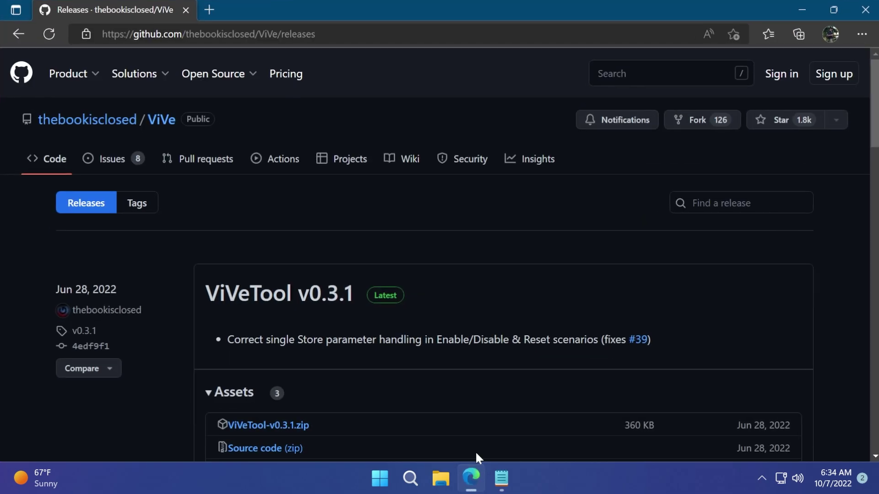
pyautogui.scroll(-1, 435, 247)
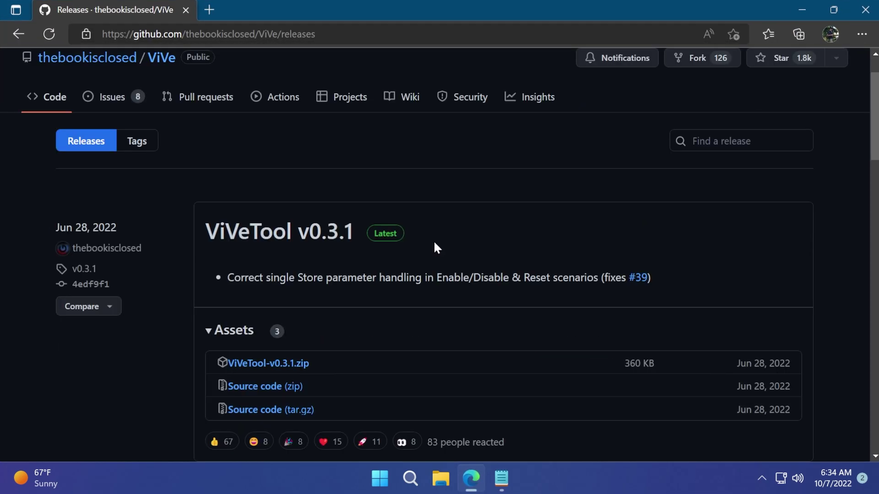
pyautogui.scroll(-1, 433, 242)
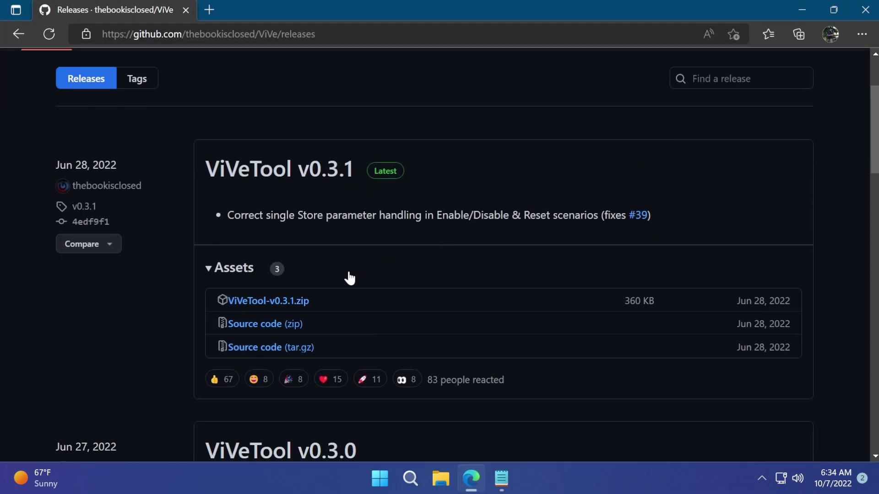
pyautogui.click(294, 305)
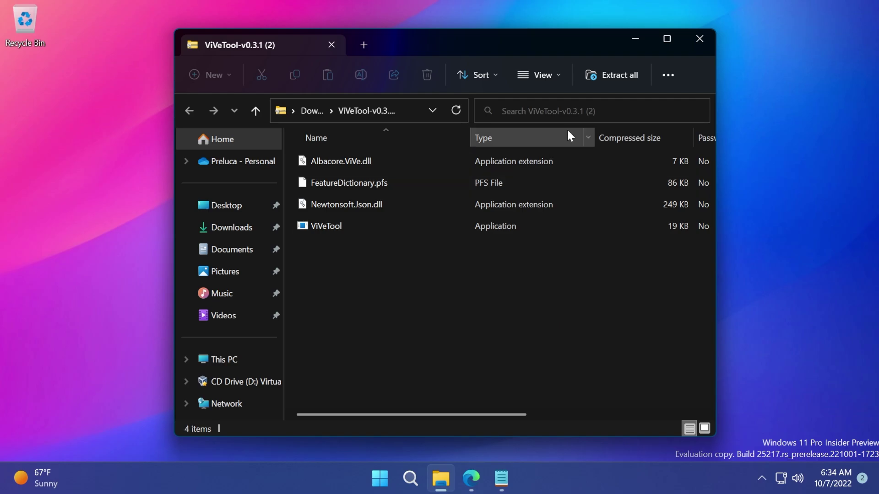
# - Start Extract all and choose C:\Windows\System32 as the destination folder
pyautogui.click(609, 76)
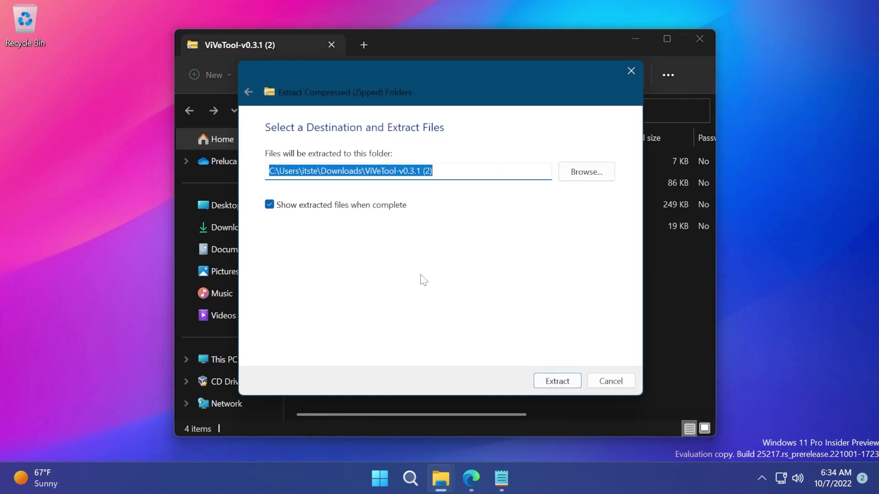
pyautogui.click(584, 172)
pyautogui.scroll(-3, 293, 293)
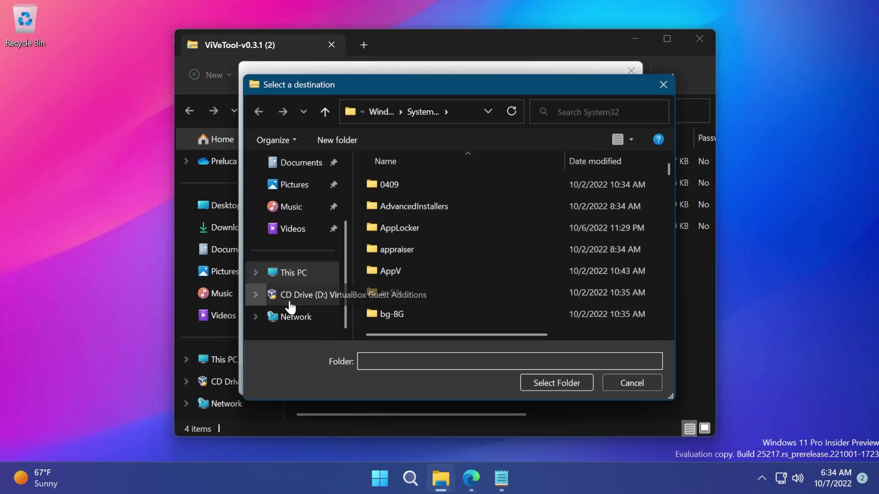
pyautogui.click(294, 273)
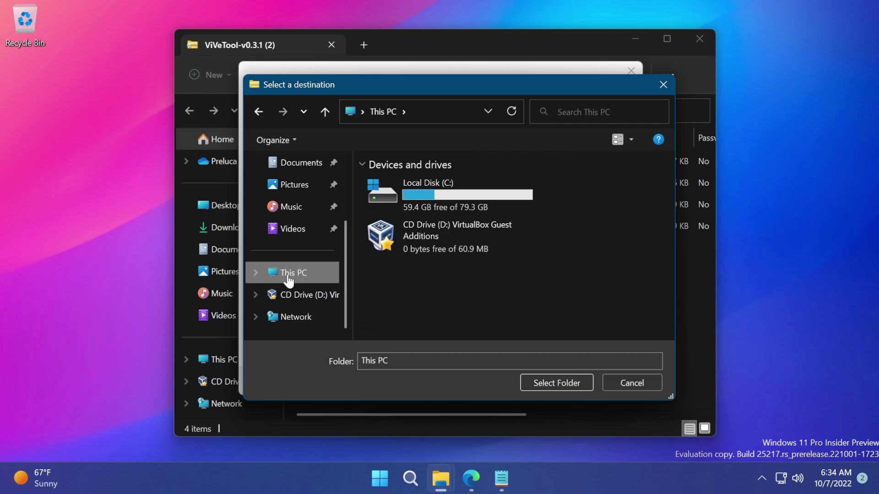
pyautogui.doubleClick(453, 197)
pyautogui.doubleClick(432, 272)
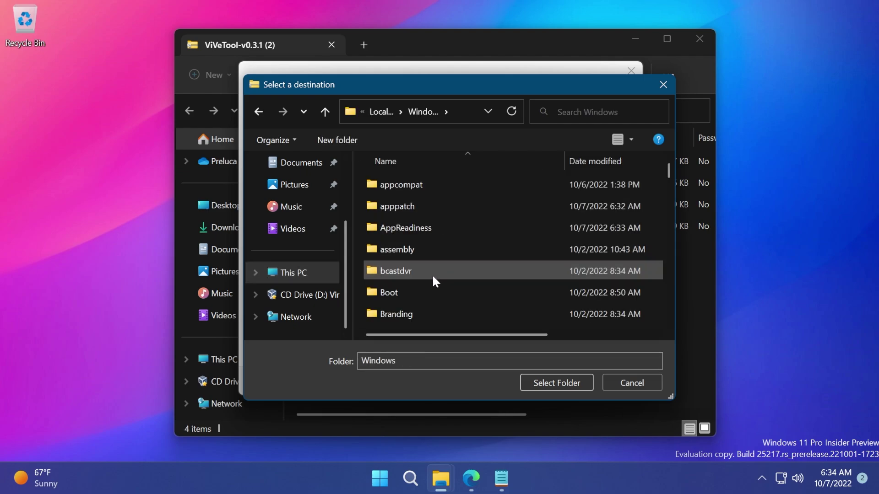
pyautogui.scroll(-18, 432, 276)
pyautogui.click(425, 234)
pyautogui.doubleClick(425, 235)
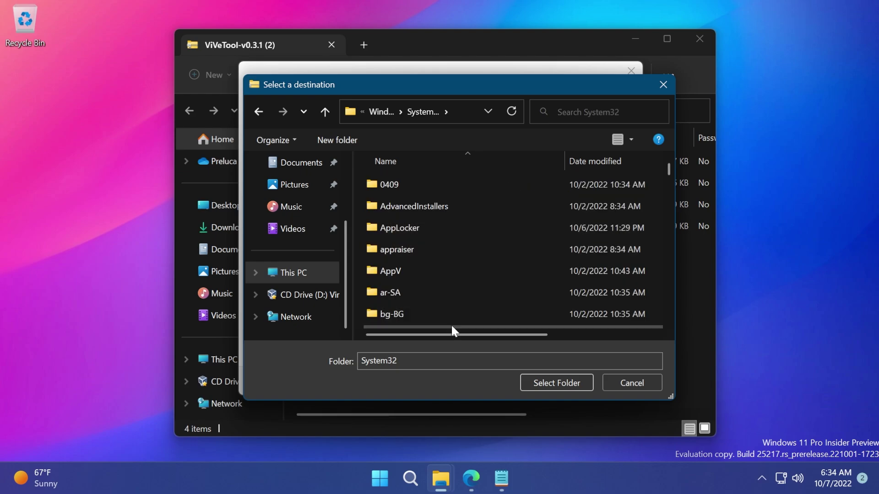
pyautogui.press('BackSpace')
pyautogui.click(554, 382)
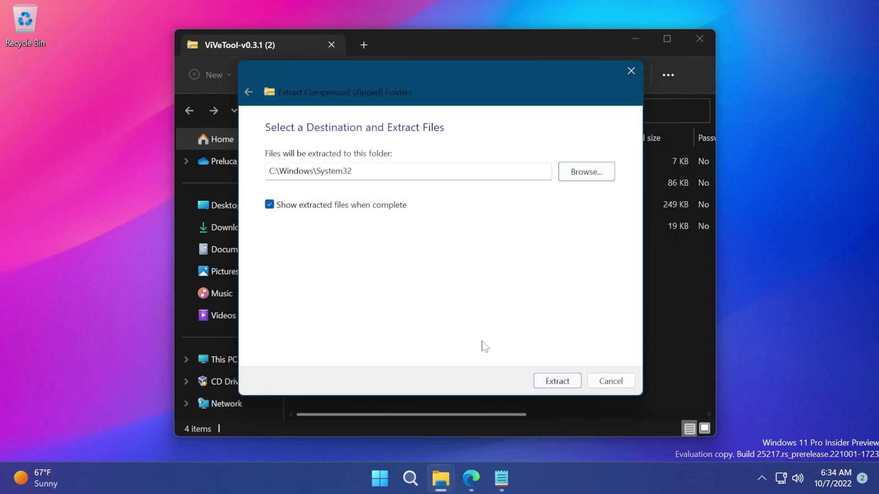
# - Extract the files, replacing existing copies and granting administrator permission twice
pyautogui.click(557, 380)
pyautogui.click(241, 191)
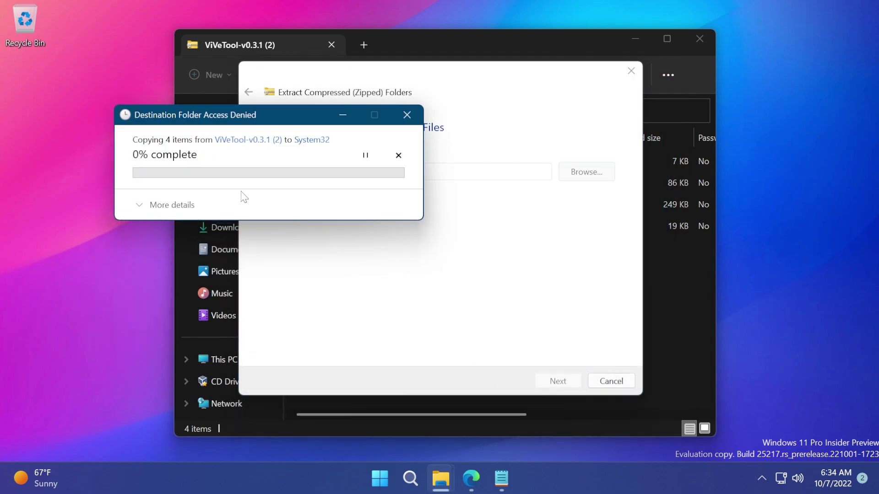
pyautogui.click(231, 220)
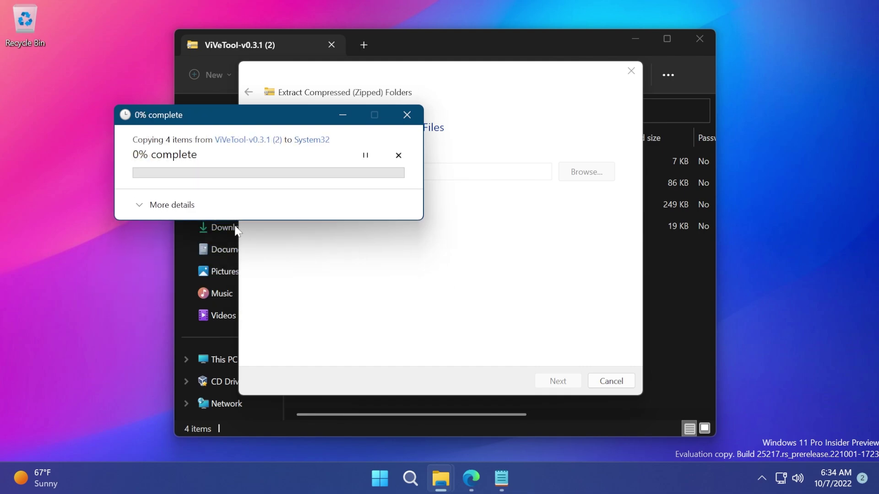
pyautogui.click(233, 221)
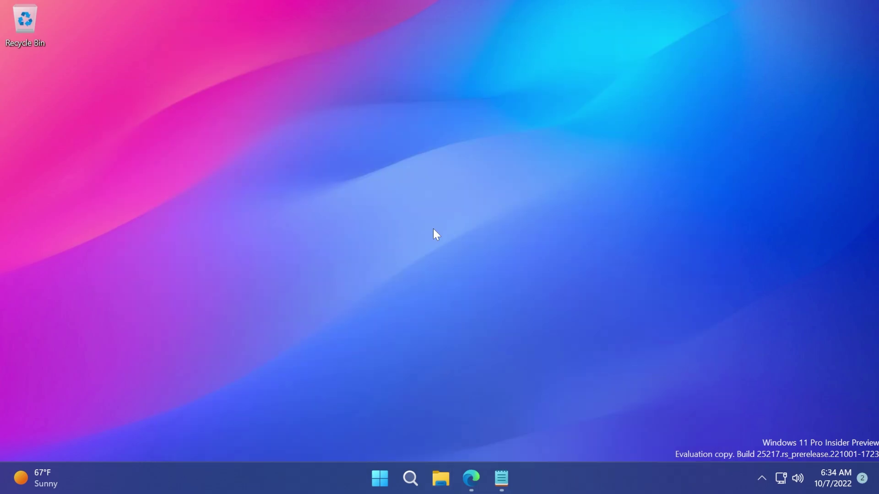
# - Search for cmd, run Command Prompt as administrator, and bring the commands Notepad forward
pyautogui.click(413, 469)
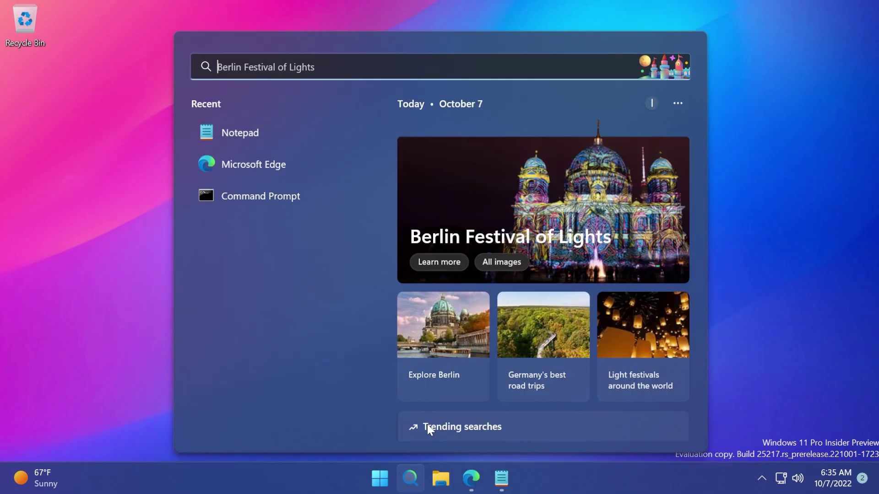
pyautogui.write('cmd')
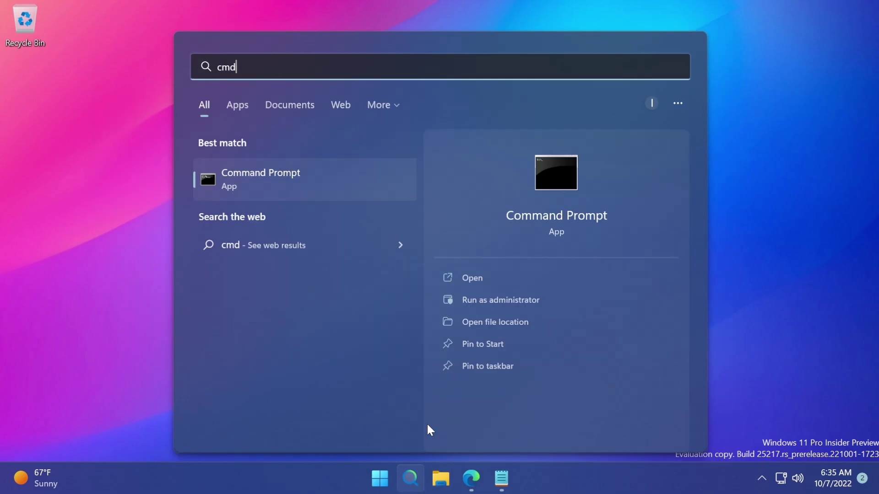
pyautogui.click(473, 301)
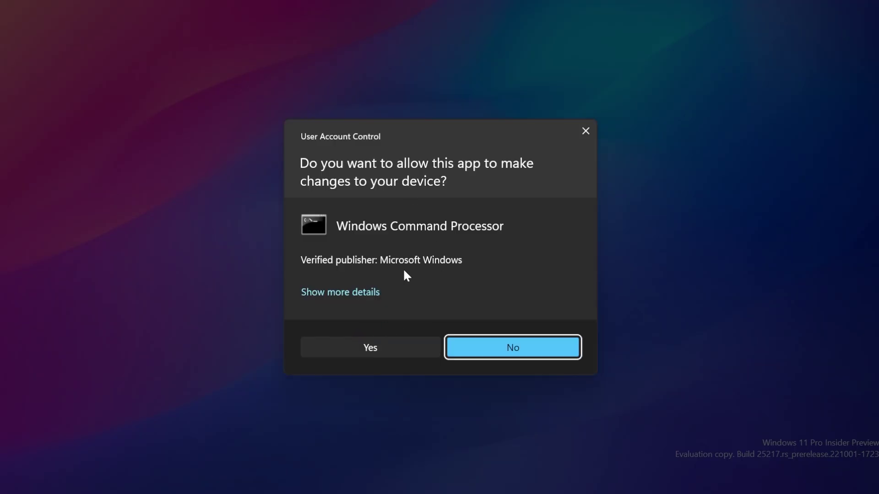
pyautogui.click(366, 344)
pyautogui.click(486, 478)
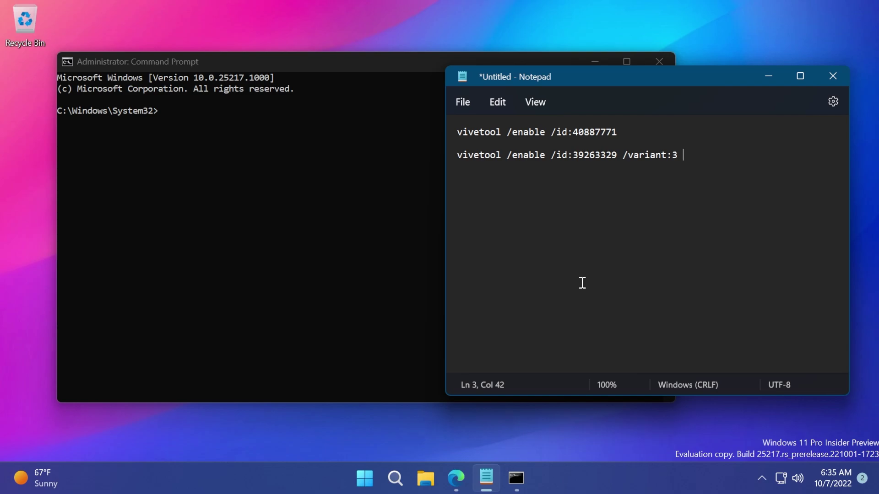
# - Narrow the Command Prompt window and review the vivetool commands in Notepad
pyautogui.click(543, 57)
pyautogui.moveTo(675, 174); pyautogui.dragTo(416, 174)
pyautogui.click(628, 132)
pyautogui.moveTo(627, 132); pyautogui.dragTo(439, 136)
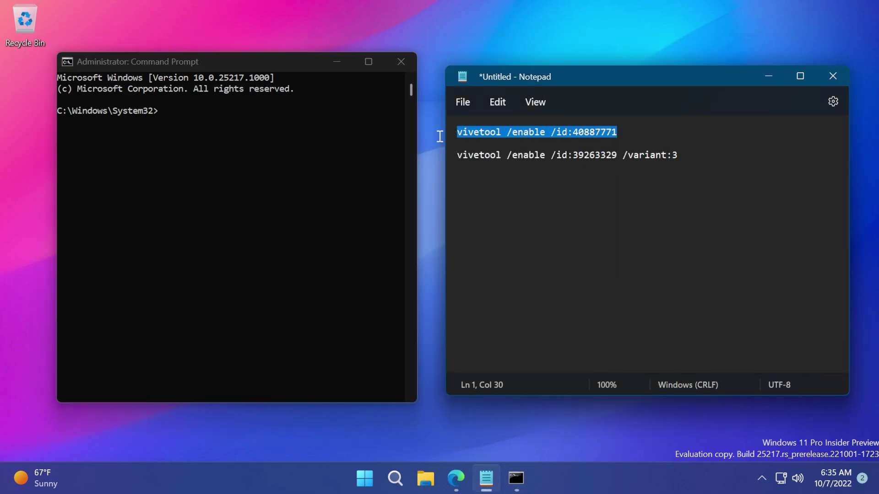
pyautogui.click(643, 135)
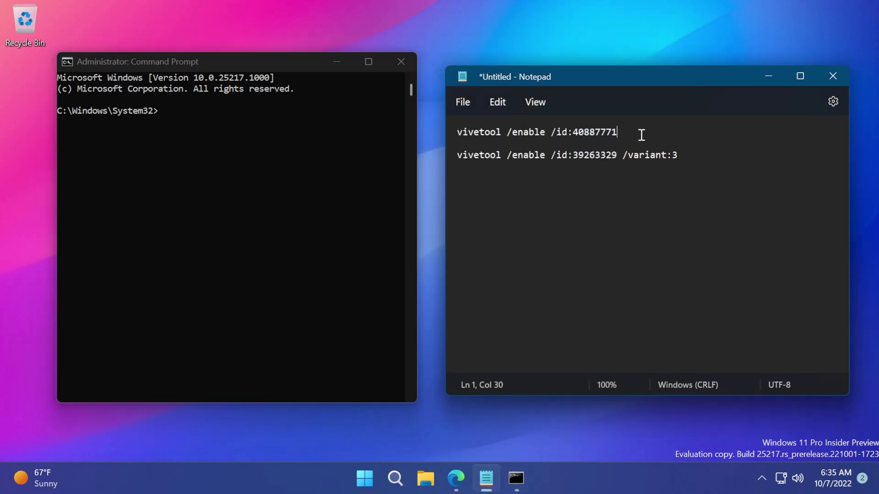
pyautogui.moveTo(682, 154); pyautogui.dragTo(450, 150)
pyautogui.click(665, 158)
pyautogui.moveTo(701, 153); pyautogui.dragTo(446, 150)
pyautogui.click(692, 156)
# - Copy the first vivetool command from Notepad and paste it at the prompt
pyautogui.hotkey('ctrl', 'Home')
pyautogui.hotkey('shift', 'End')
pyautogui.hotkey('ctrl', 'c')
pyautogui.click(245, 145)
pyautogui.rightClick(245, 145)
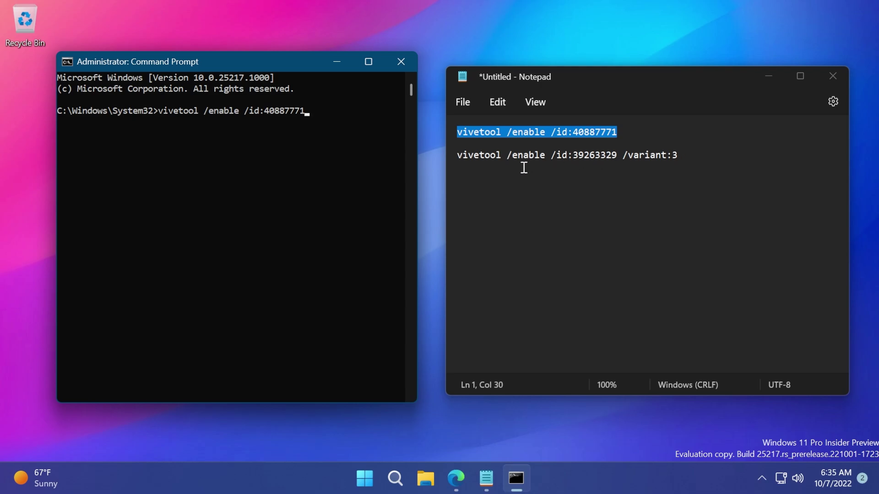
# - Run vivetool /enable /id:40887771 in the administrator Command Prompt
pyautogui.moveTo(506, 156); pyautogui.dragTo(547, 156)
pyautogui.click(547, 156)
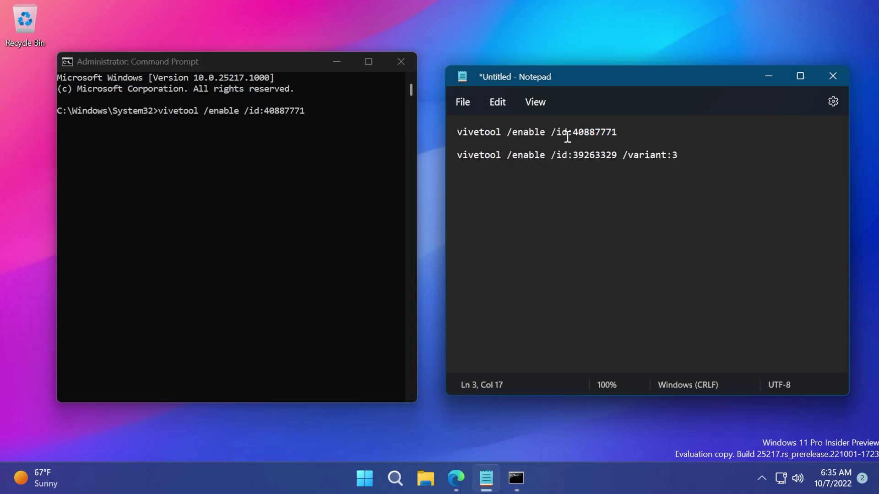
pyautogui.moveTo(617, 132); pyautogui.dragTo(438, 127)
pyautogui.click(623, 132)
pyautogui.click(316, 121)
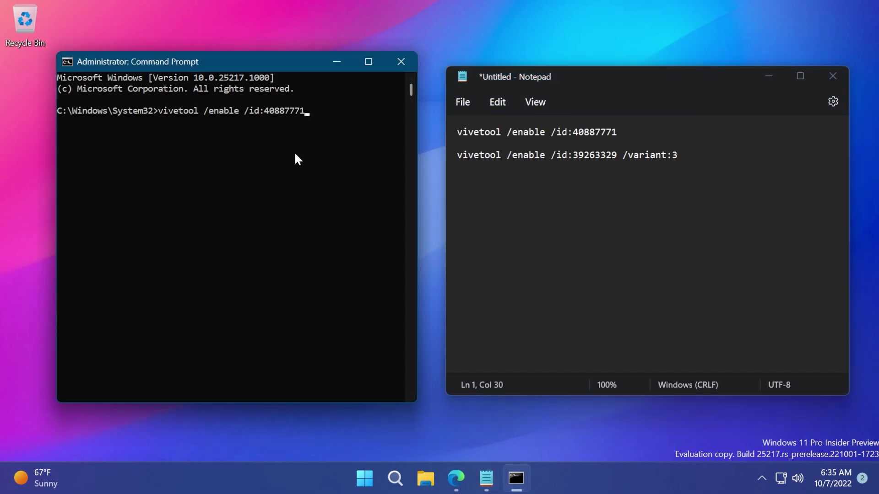
pyautogui.press('Return')
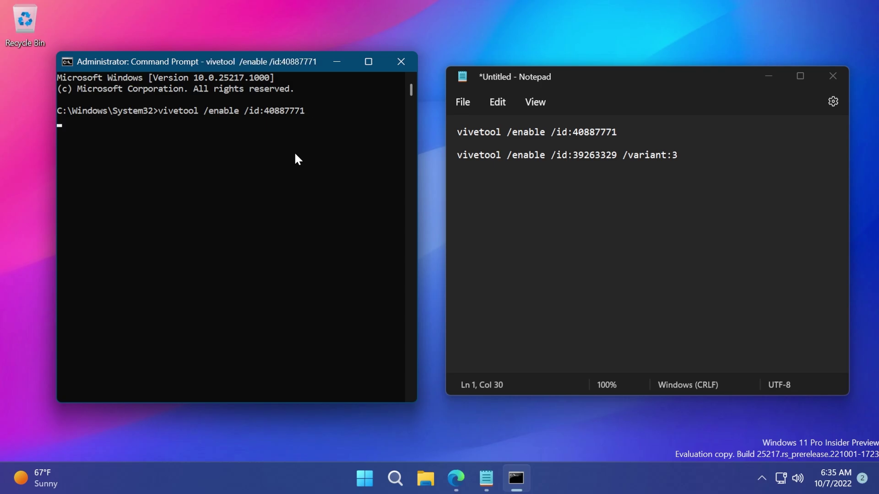
# - Minimize Command Prompt and Notepad, restart Windows Explorer in Task Manager, then close Task Manager
pyautogui.click(337, 62)
pyautogui.click(768, 76)
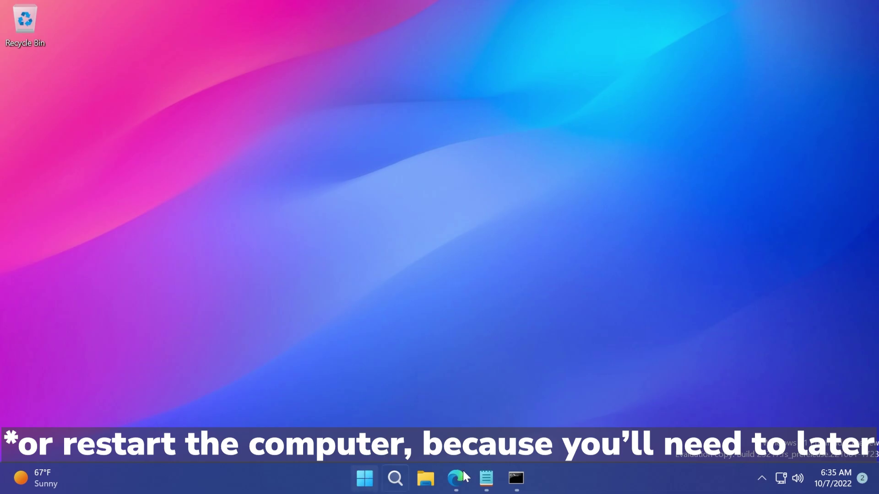
pyautogui.rightClick(540, 481)
pyautogui.click(637, 424)
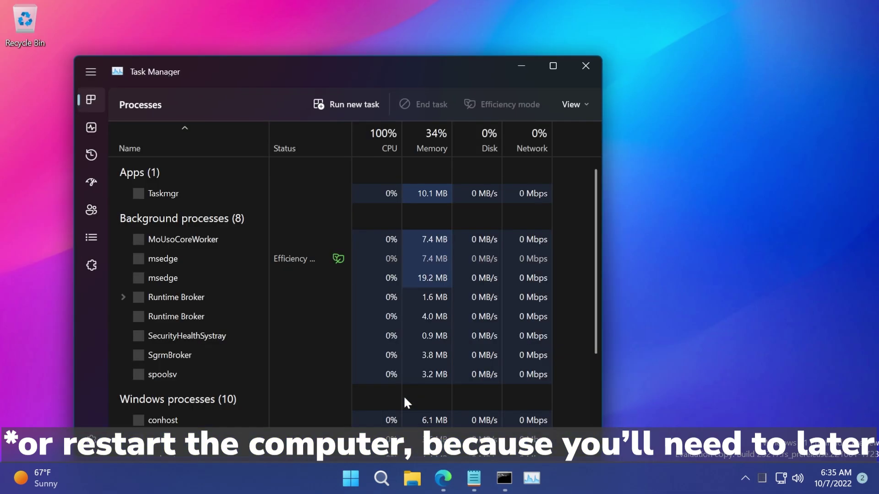
pyautogui.moveTo(594, 171); pyautogui.dragTo(594, 434)
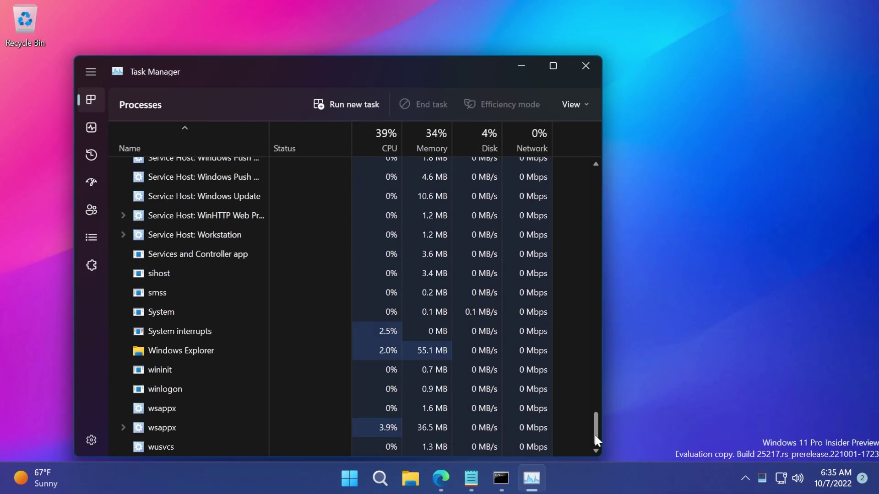
pyautogui.click(214, 355)
pyautogui.click(429, 107)
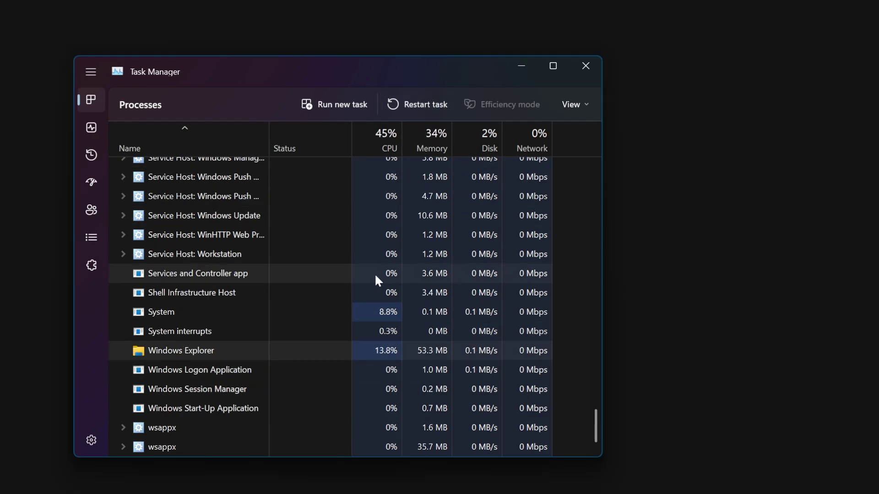
pyautogui.hotkey('alt', 'F4')
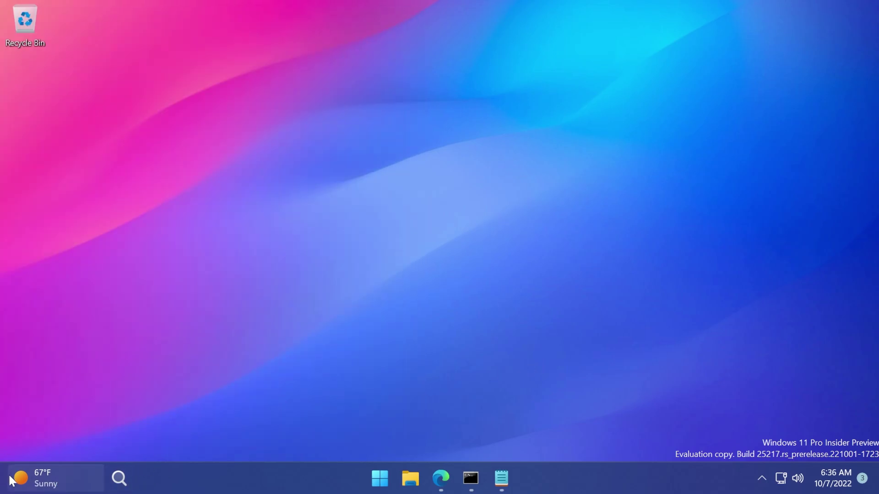
pyautogui.click(13, 480)
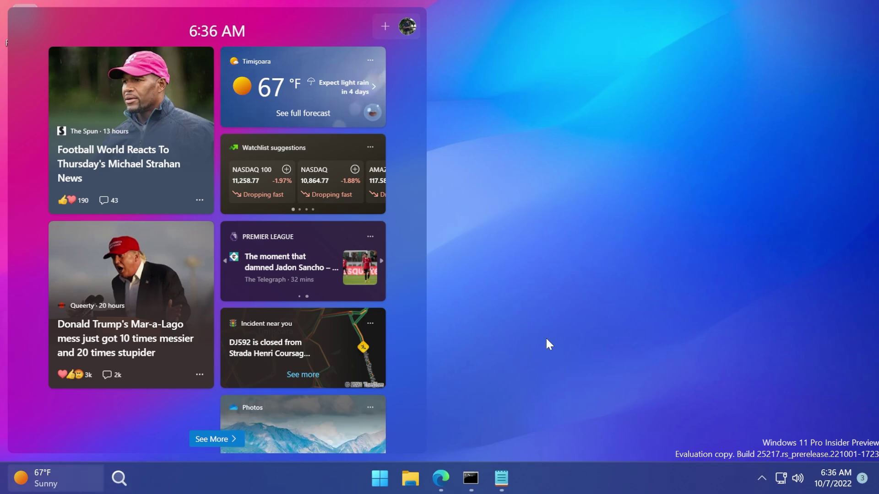
pyautogui.click(55, 480)
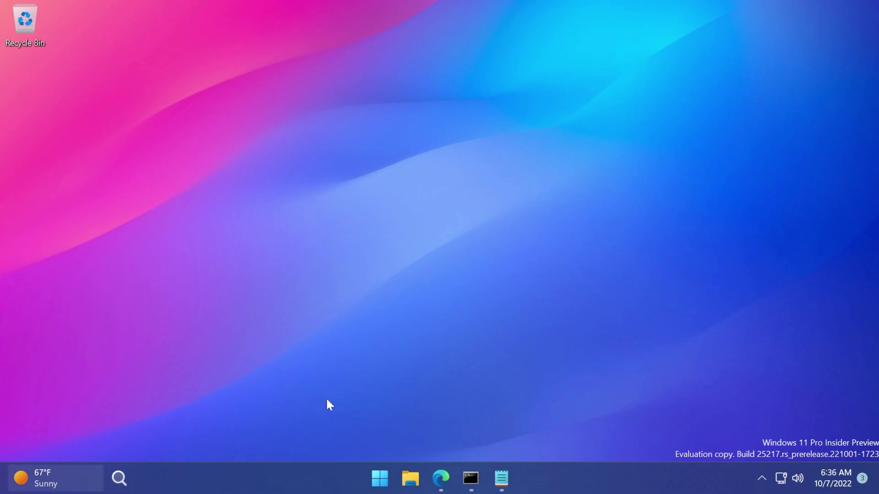
# - Open Windows Search, then show Start's Shut down or sign out options including Restart
pyautogui.click(118, 477)
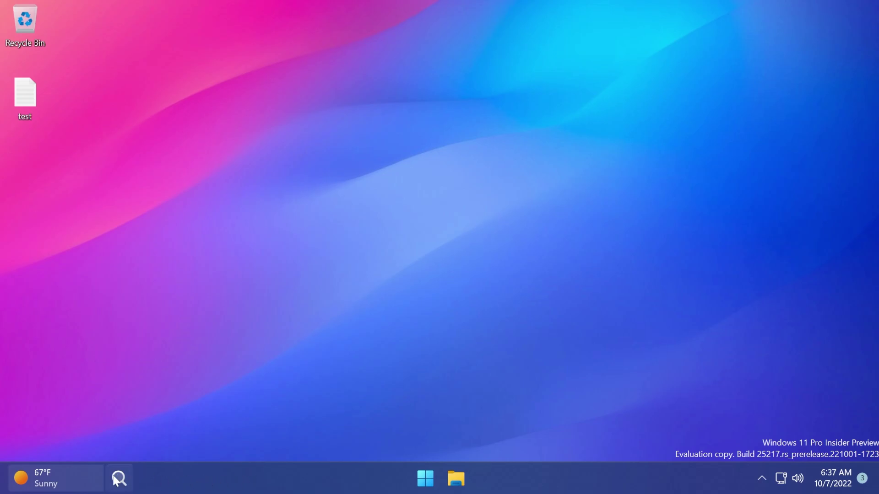
pyautogui.rightClick(425, 478)
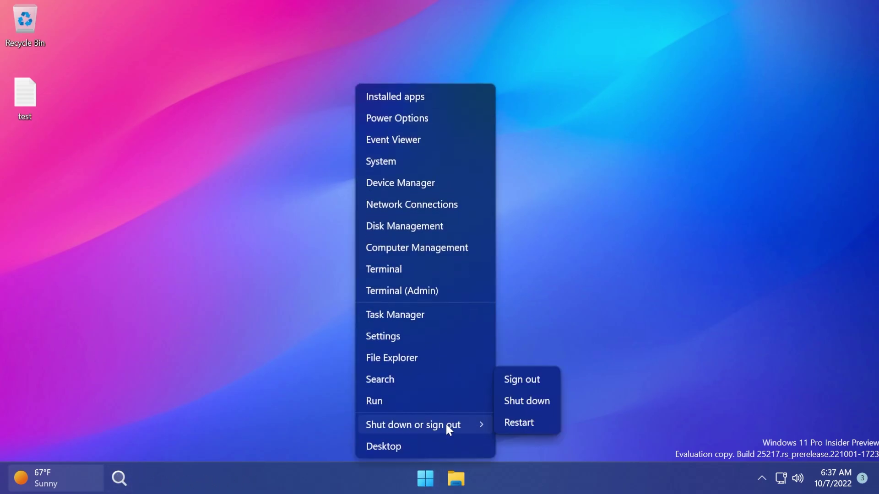
pyautogui.click(519, 423)
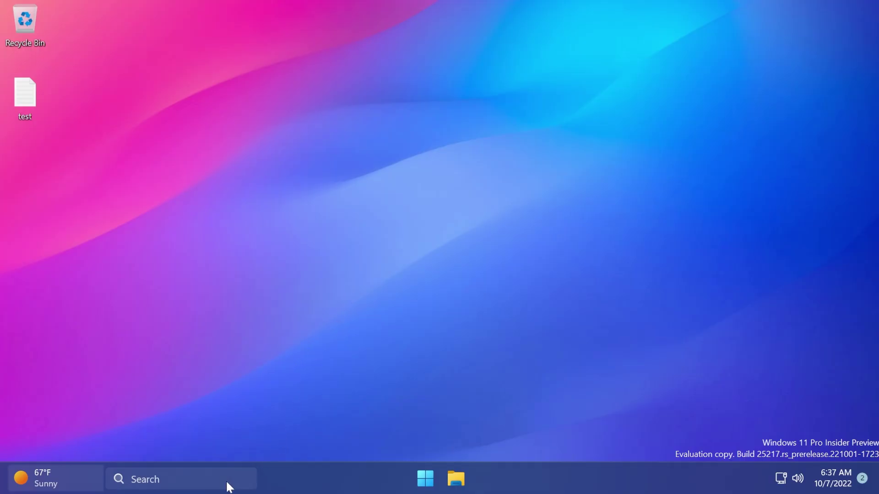
# - Open search from the new full Search box on the taskbar
pyautogui.click(202, 481)
# - In Taskbar settings, cycle Search through Hidden and Show search icon, ending on Show search box
pyautogui.rightClick(567, 476)
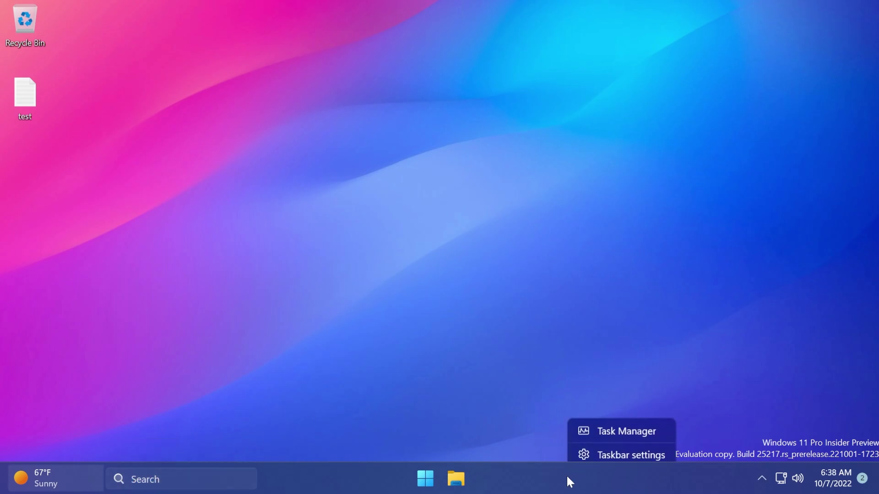
pyautogui.click(606, 451)
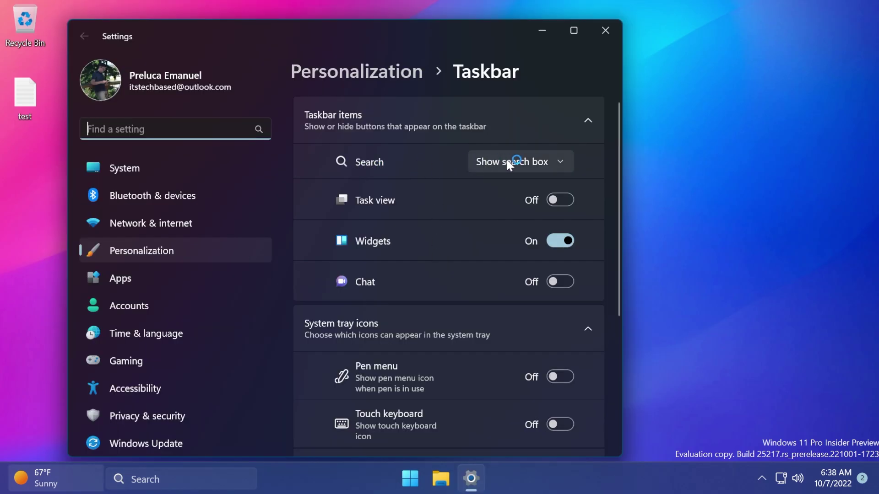
pyautogui.click(507, 162)
pyautogui.click(512, 113)
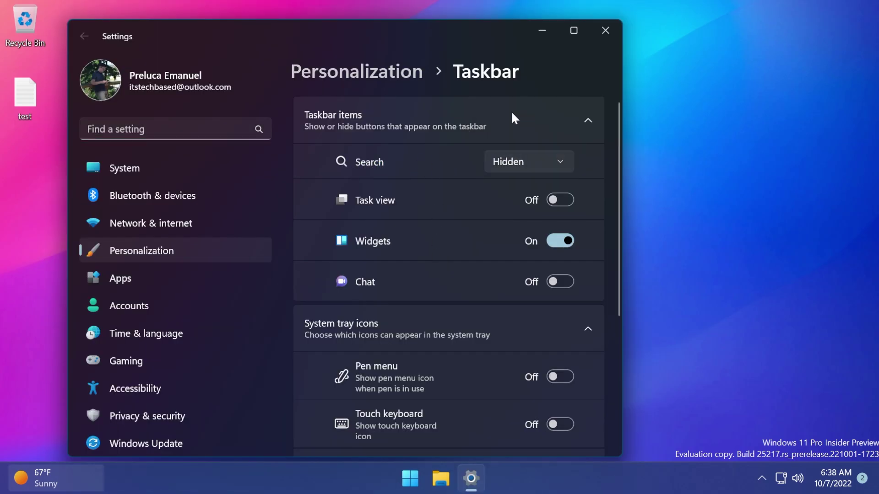
pyautogui.click(509, 165)
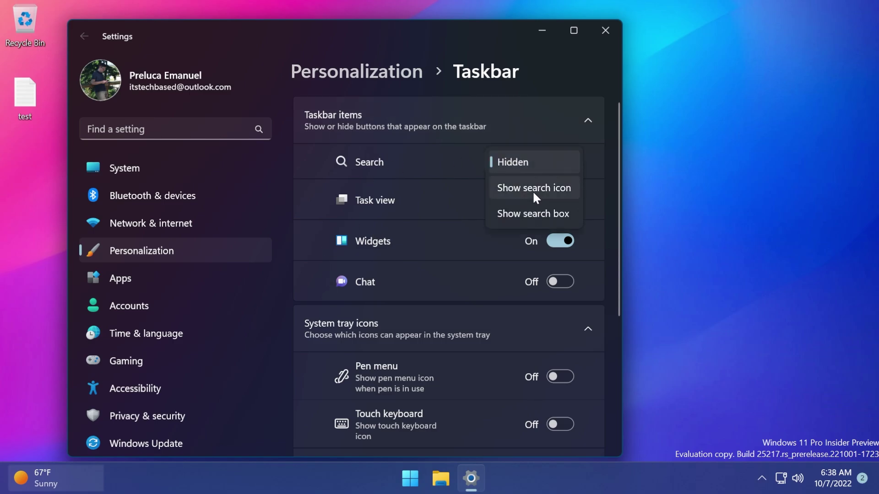
pyautogui.click(532, 188)
pyautogui.click(519, 166)
pyautogui.click(513, 188)
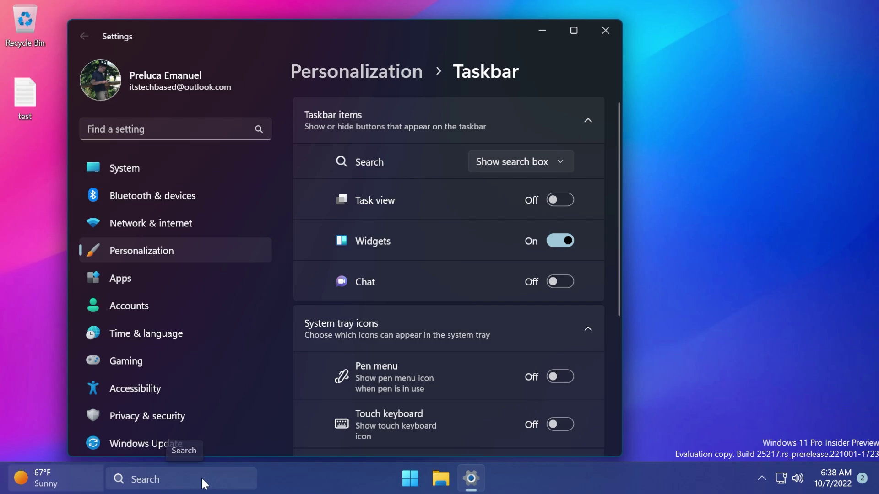
# - Test the search box, set Taskbar alignment to Left under Taskbar behaviors, and toggle the search flyout
pyautogui.click(321, 476)
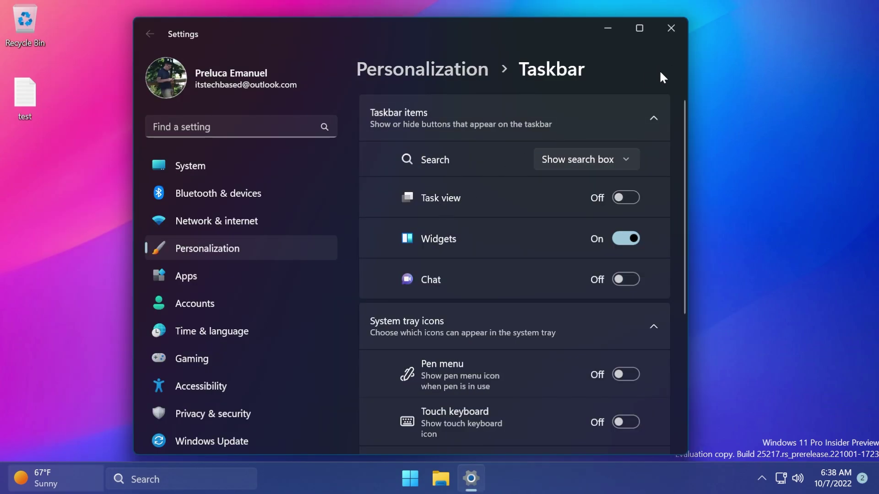
pyautogui.scroll(-5, 590, 354)
pyautogui.click(506, 355)
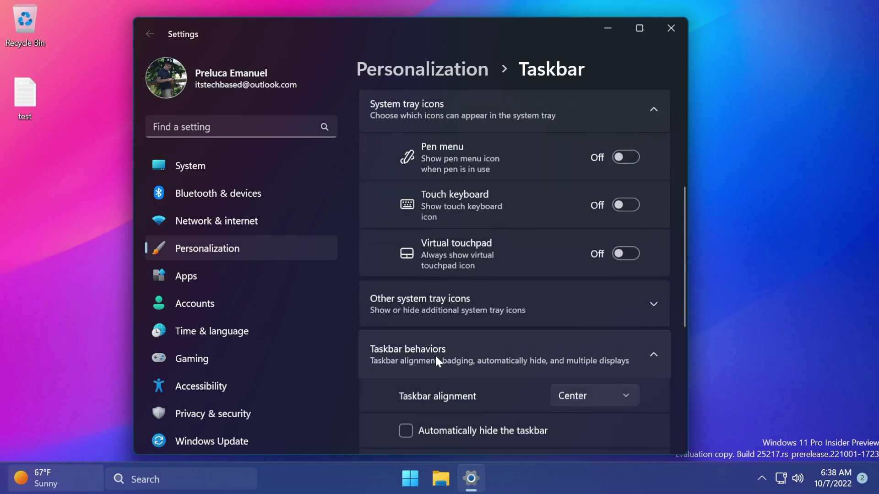
pyautogui.scroll(-1, 540, 348)
pyautogui.click(589, 344)
pyautogui.click(567, 323)
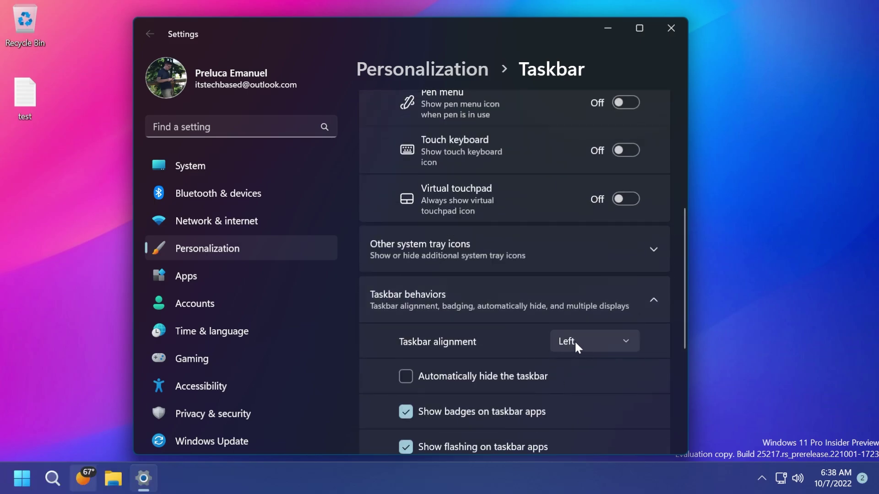
pyautogui.click(52, 478)
pyautogui.click(52, 478)
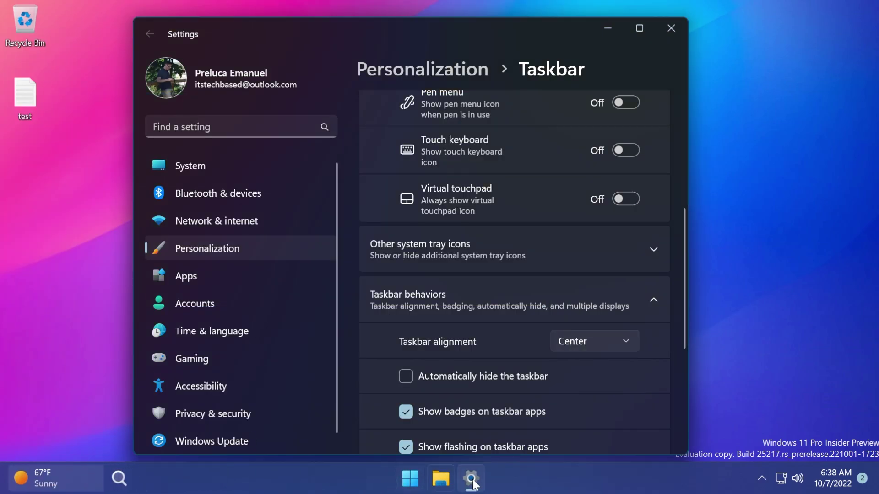
# - Close Settings, select the second vivetool command in Notepad, close Notepad, and open Windows search
pyautogui.click(671, 28)
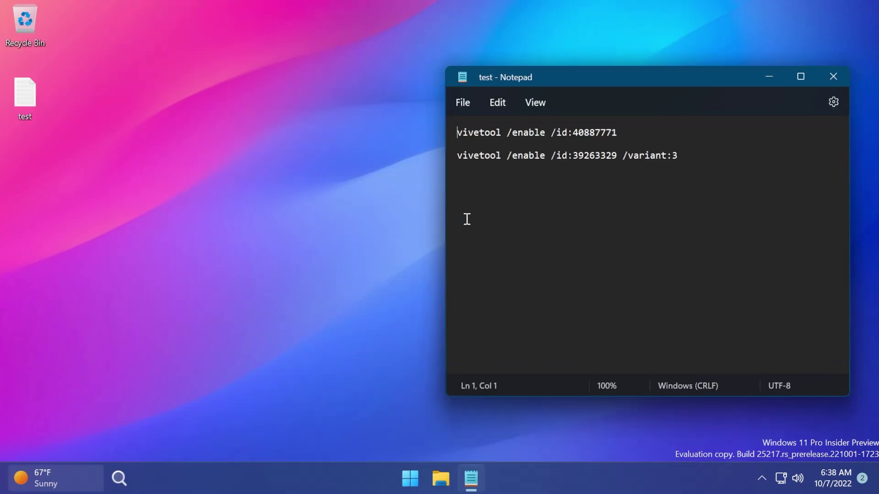
pyautogui.moveTo(697, 155); pyautogui.dragTo(457, 155)
pyautogui.hotkey('ctrl', 'c')
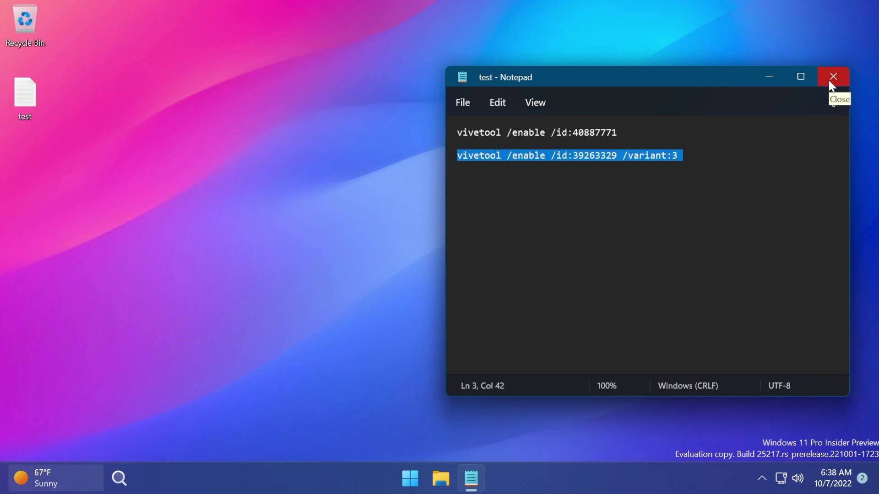
pyautogui.click(695, 156)
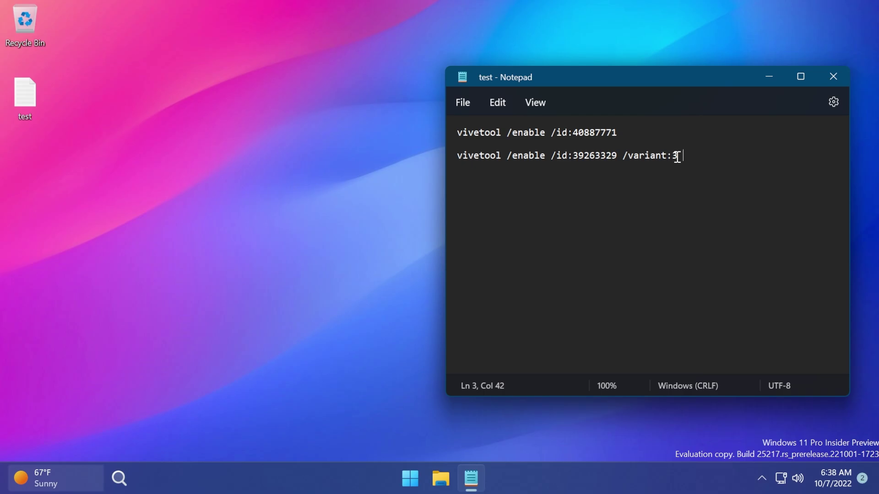
pyautogui.click(828, 82)
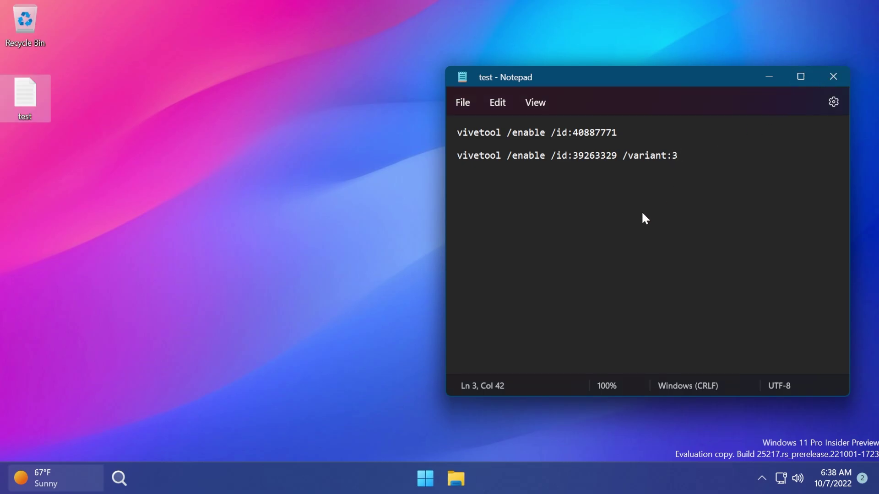
pyautogui.press('super')
pyautogui.click(120, 478)
# - Open an admin Command Prompt, paste and run vivetool /enable /id:39263329 /variant:3, then close it
pyautogui.write('cmd')
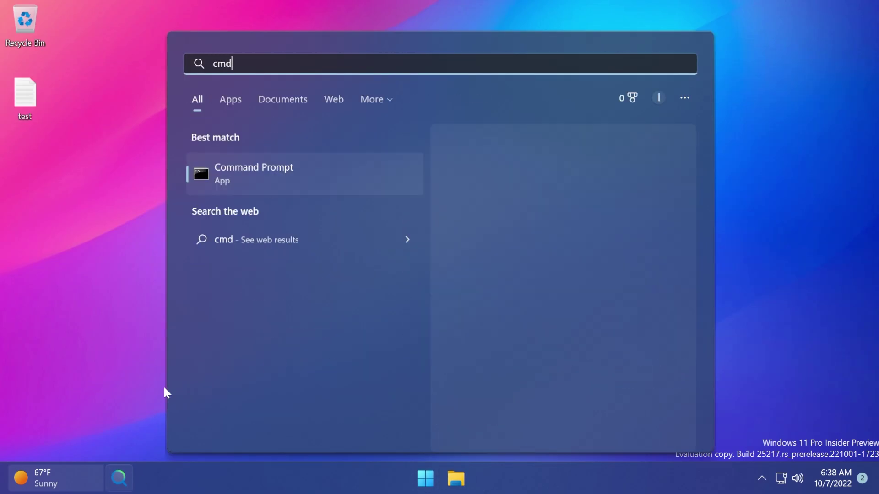
pyautogui.click(513, 295)
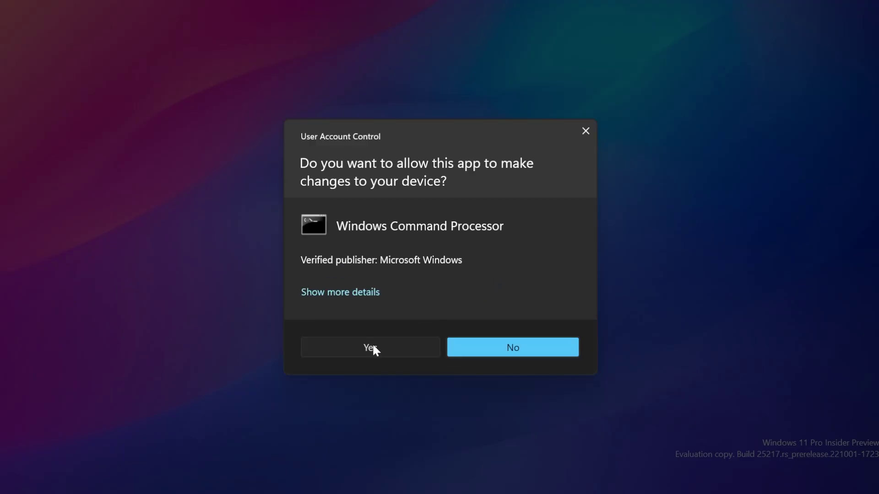
pyautogui.click(371, 347)
pyautogui.hotkey('ctrl', 'v')
pyautogui.press('Return')
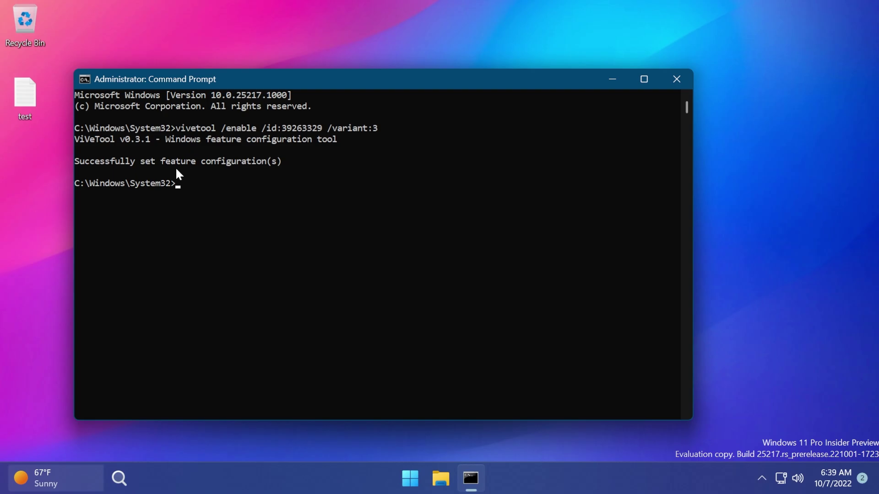
pyautogui.click(676, 78)
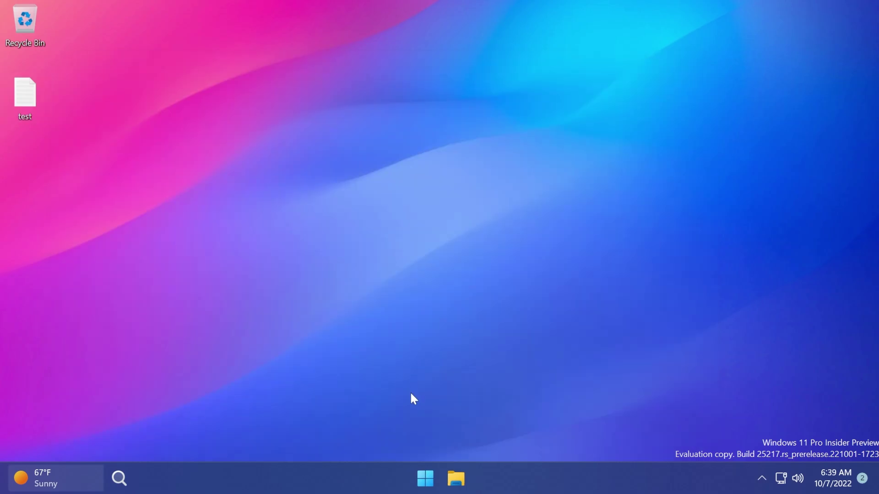
# - Check the current search panel from the taskbar search icon, then go to Taskbar settings
pyautogui.click(425, 478)
pyautogui.click(255, 251)
pyautogui.click(119, 479)
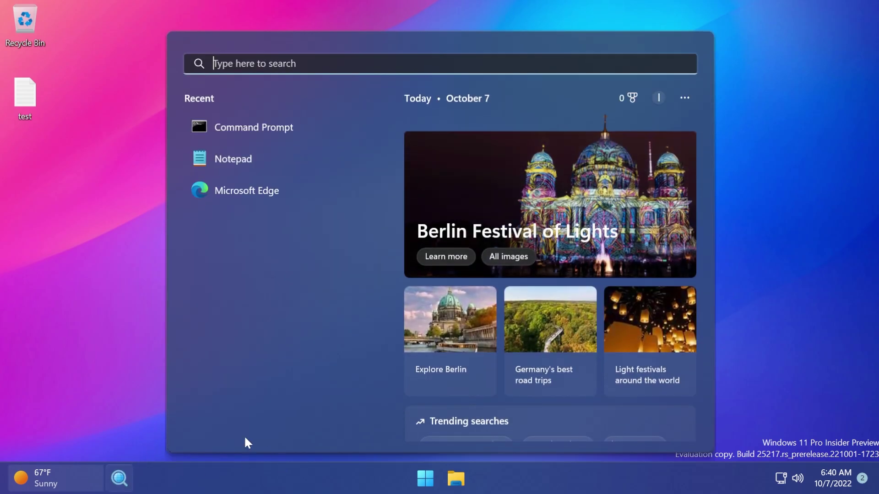
pyautogui.click(119, 478)
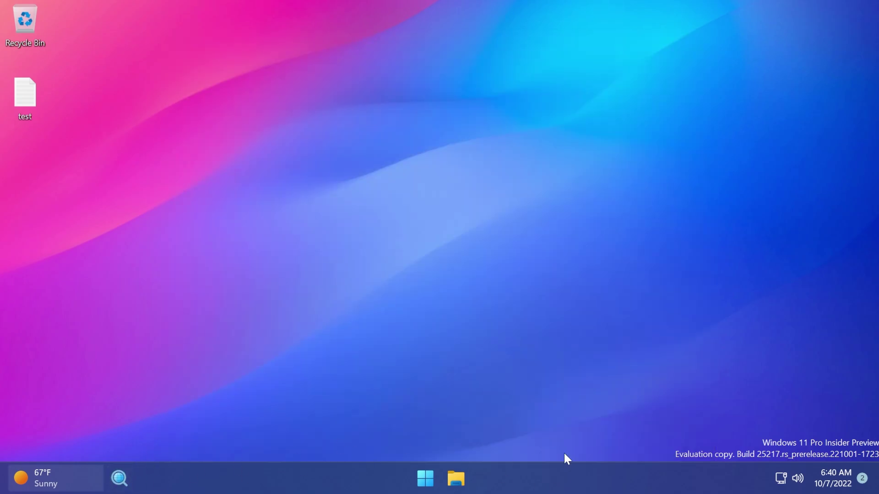
pyautogui.rightClick(550, 477)
pyautogui.click(581, 451)
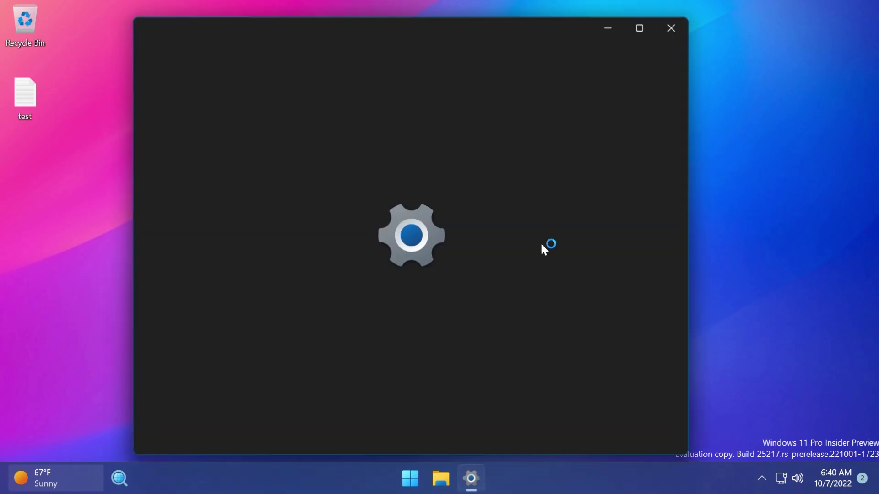
# - Change the taskbar Search option to 'Show search box' and close Settings
pyautogui.click(569, 158)
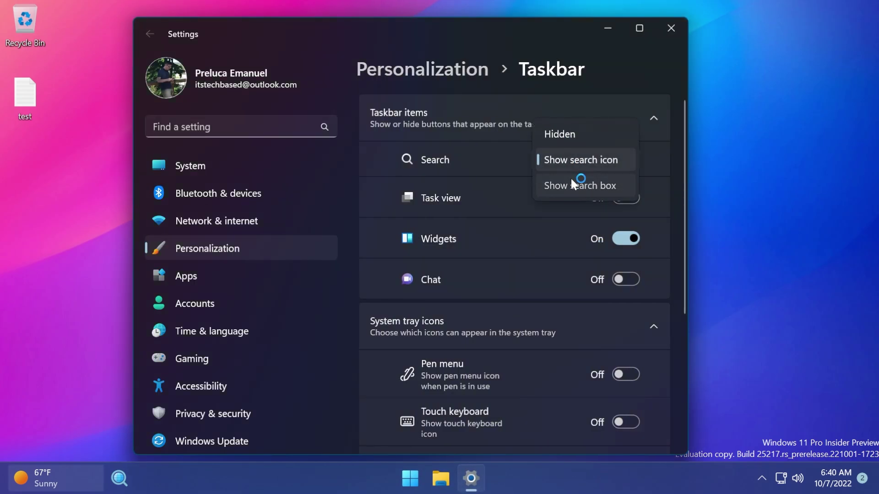
pyautogui.click(574, 177)
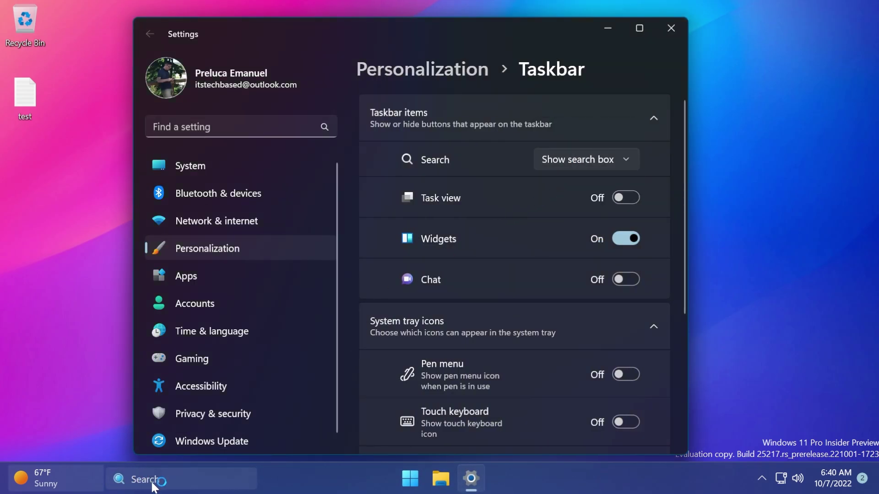
pyautogui.click(671, 28)
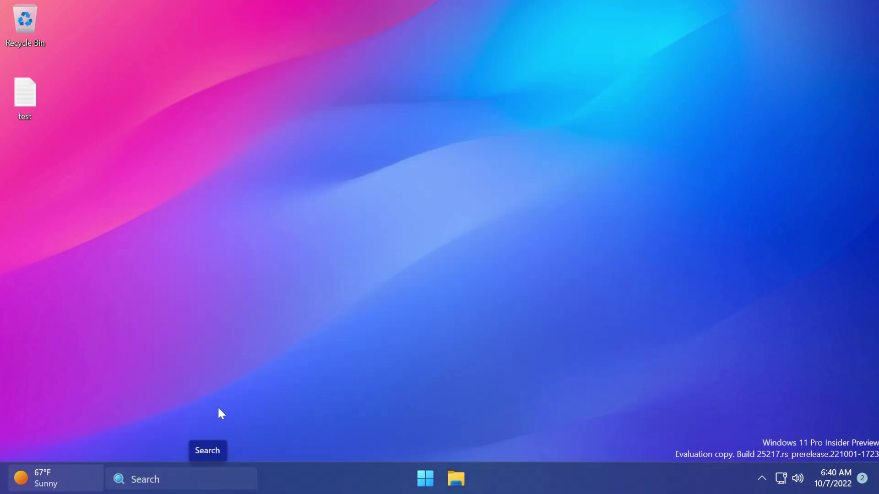
# - Open and close the new search flyout from the taskbar Search box several times
pyautogui.moveTo(87, 478)
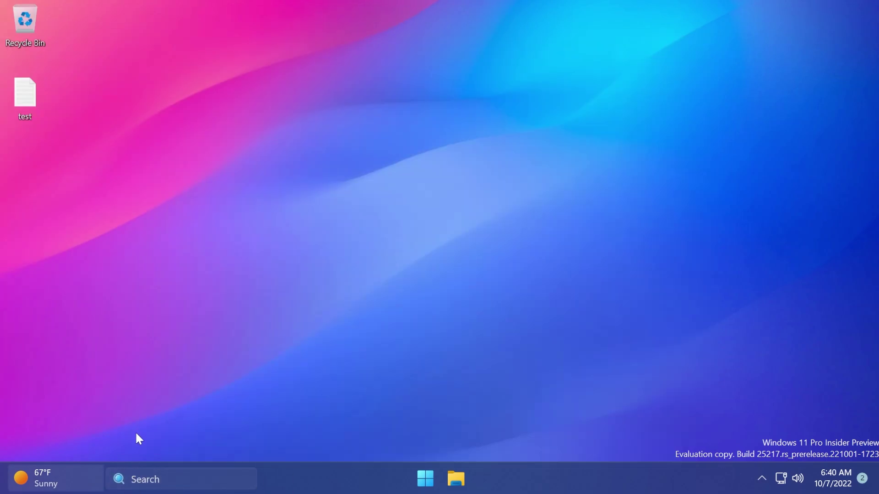
pyautogui.moveTo(155, 488)
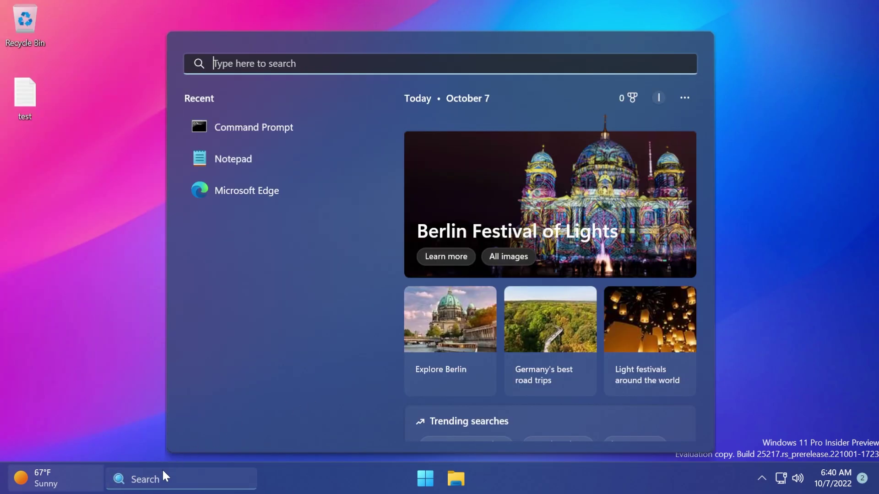
pyautogui.click(120, 486)
pyautogui.click(120, 487)
pyautogui.click(171, 426)
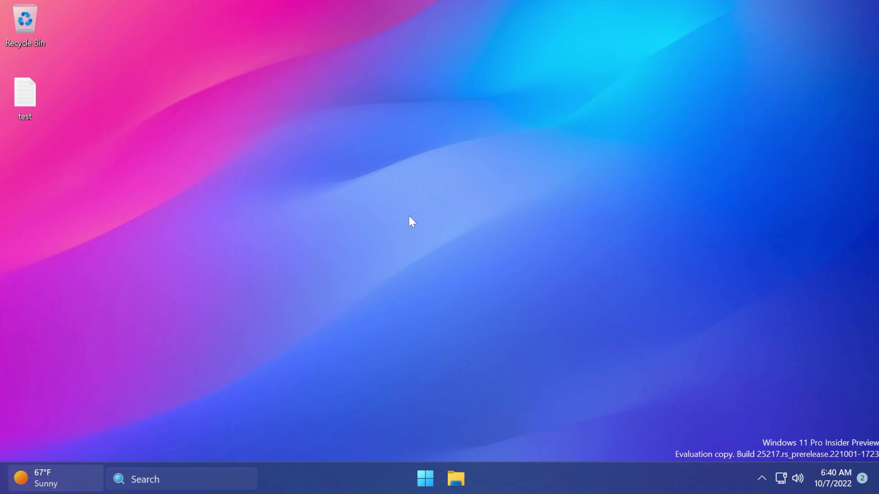
pyautogui.click(137, 481)
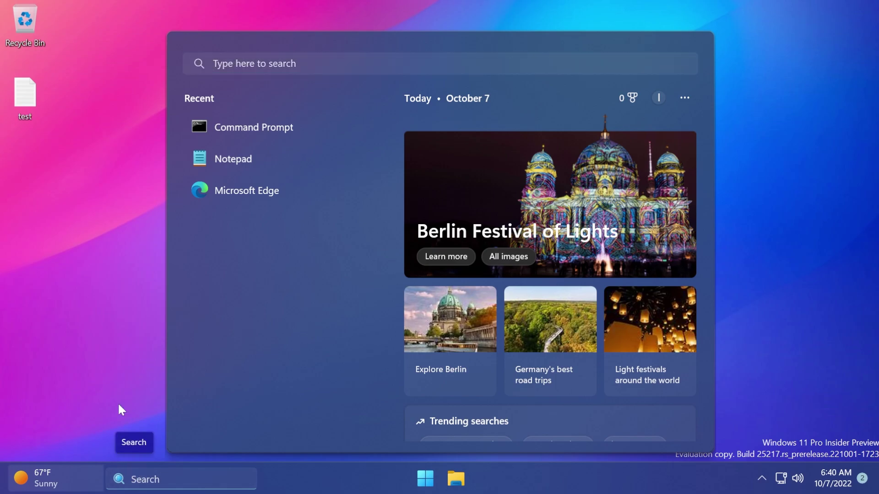
# - In Taskbar behaviors, switch taskbar alignment to Left, then back to Center, and close Settings
pyautogui.rightClick(527, 484)
pyautogui.click(548, 454)
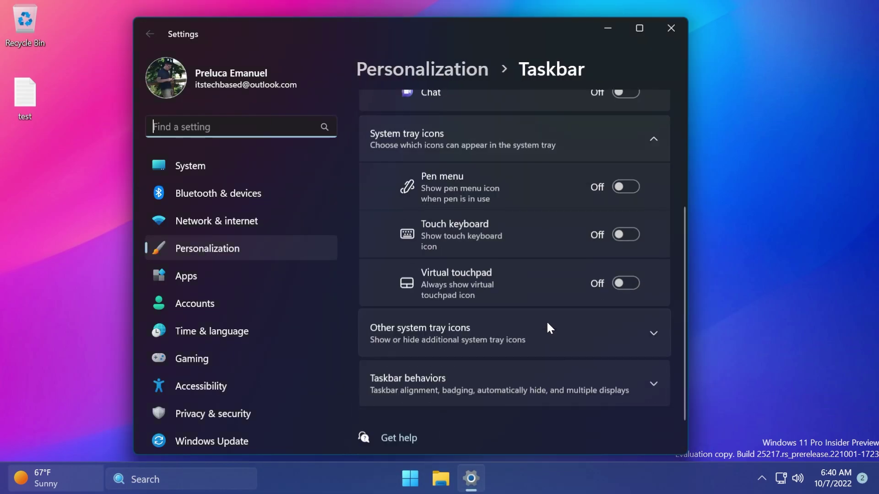
pyautogui.click(558, 369)
pyautogui.click(617, 397)
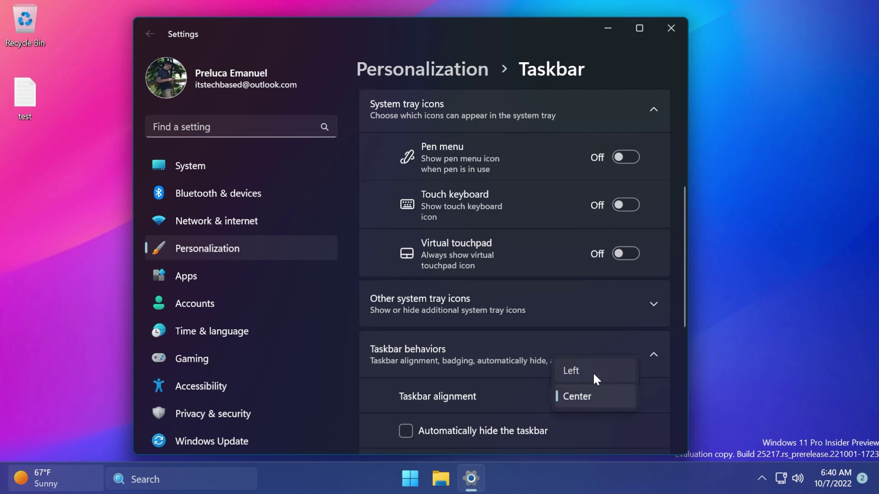
pyautogui.click(592, 372)
pyautogui.click(588, 412)
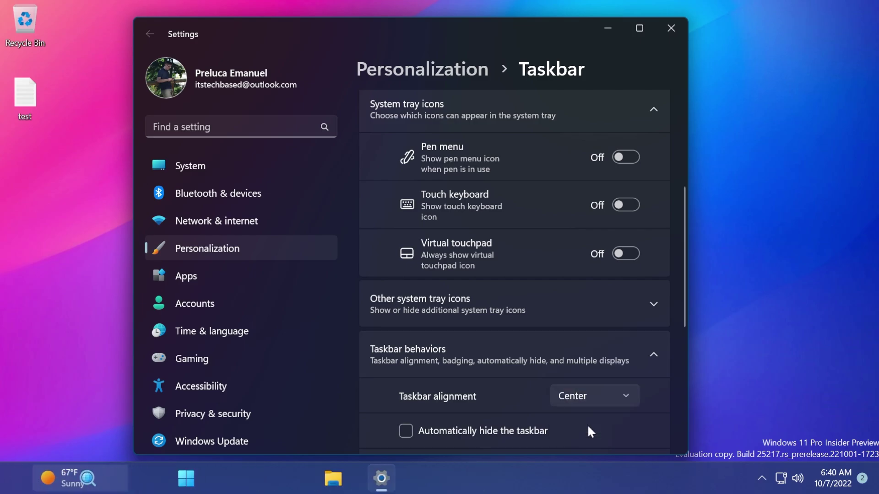
pyautogui.click(669, 28)
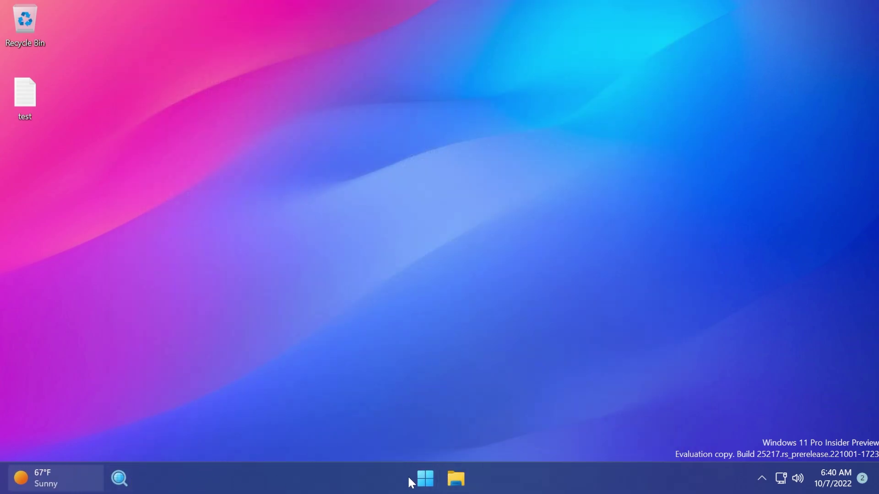